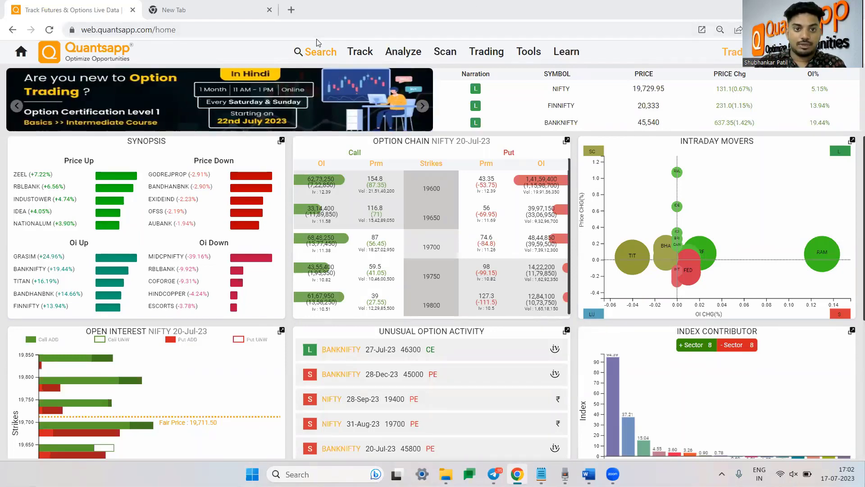
Open the NIFTY Option Chain page through a 'chain' site search
{"action": "left_click", "coordinate": [314, 53]}
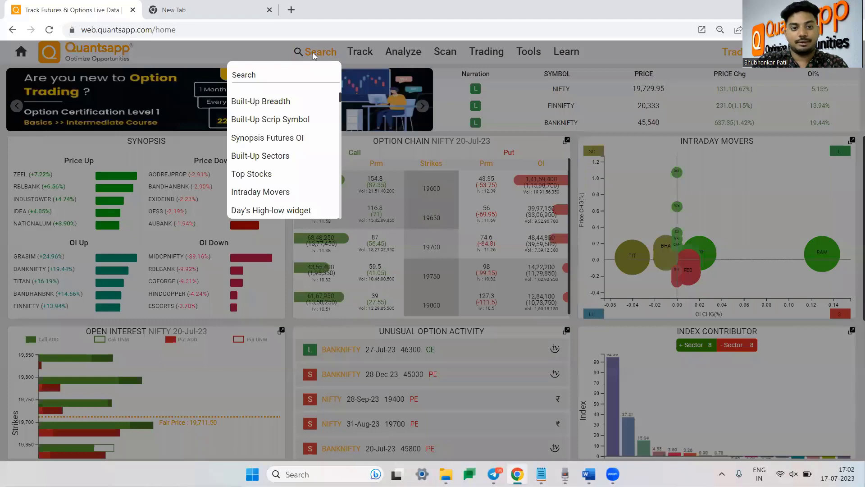
{"action": "type", "text": "chain"}
{"action": "key", "text": "Return"}
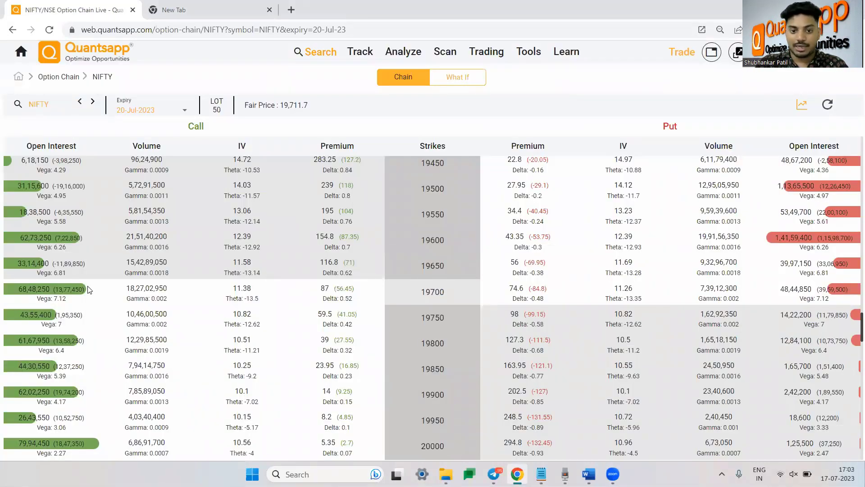
Point out the 19700 strike row and its call Theta, then open the expiry dropdown
{"action": "left_click_drag", "start_coordinate": [259, 299], "coordinate": [240, 301]}
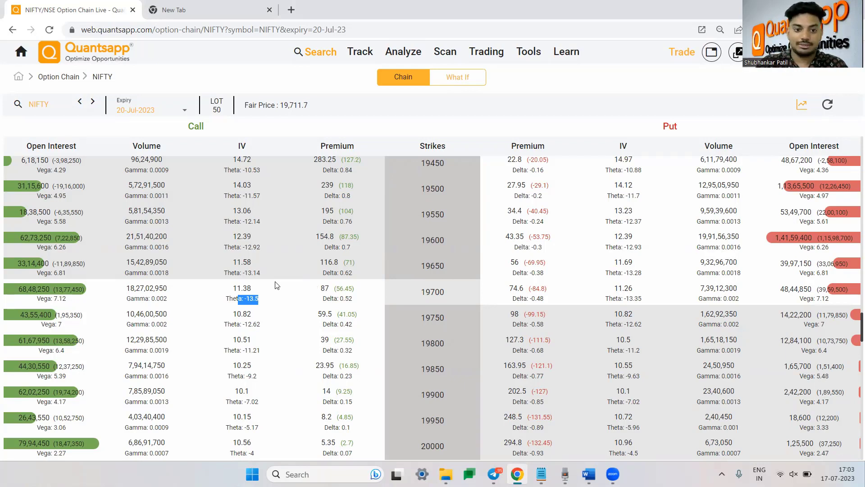
{"action": "left_click", "coordinate": [218, 317]}
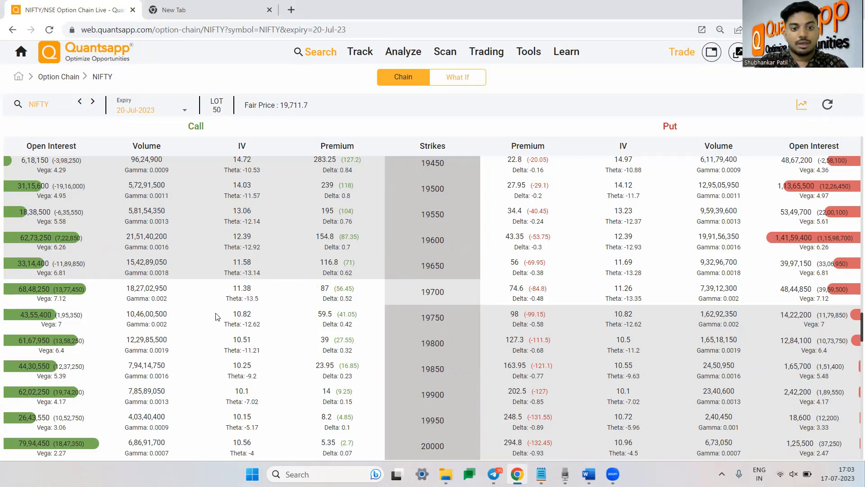
{"action": "triple_click", "coordinate": [265, 303]}
{"action": "left_click", "coordinate": [264, 308]}
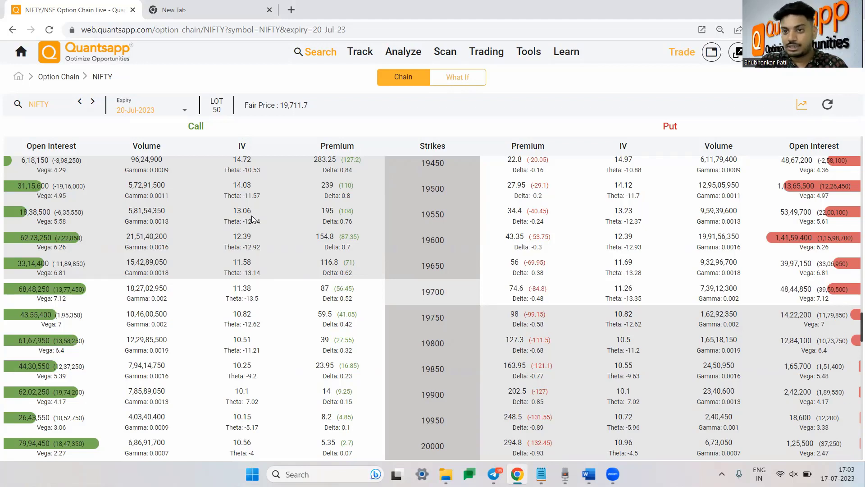
{"action": "triple_click", "coordinate": [227, 297]}
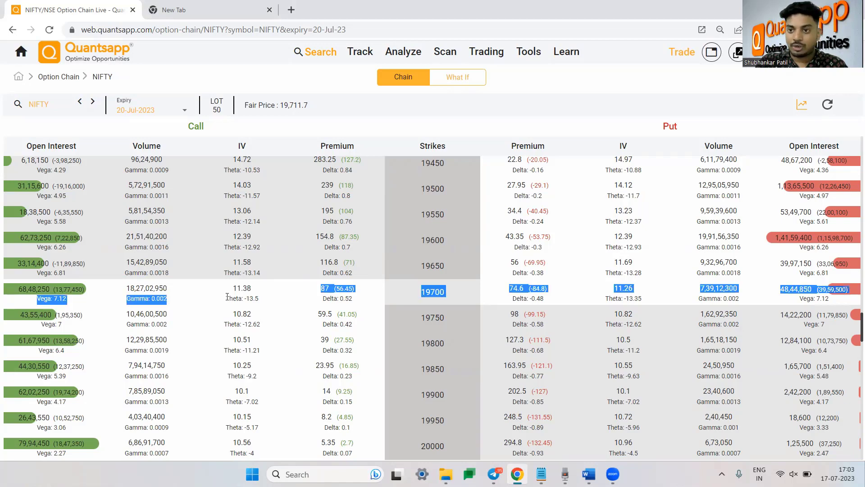
{"action": "left_click", "coordinate": [165, 109]}
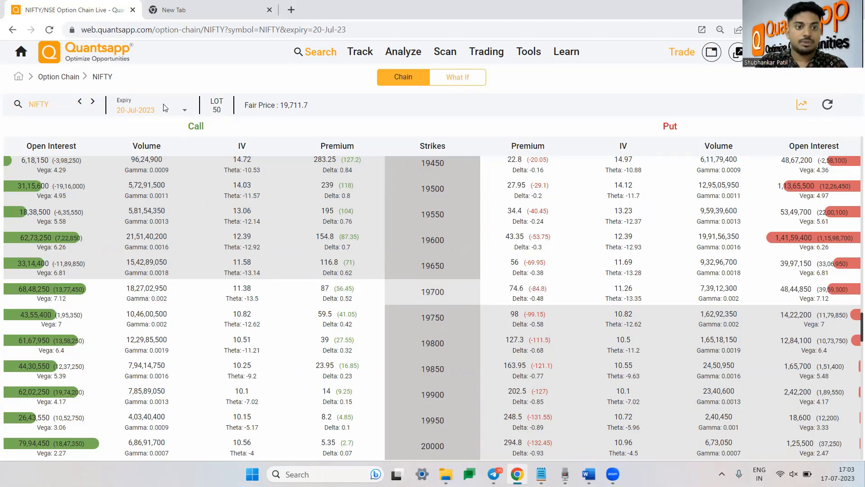
Pick 27-Jul-2023, point out the 19750 row, then return the expiry to 20-Jul-2023
{"action": "left_click", "coordinate": [166, 152]}
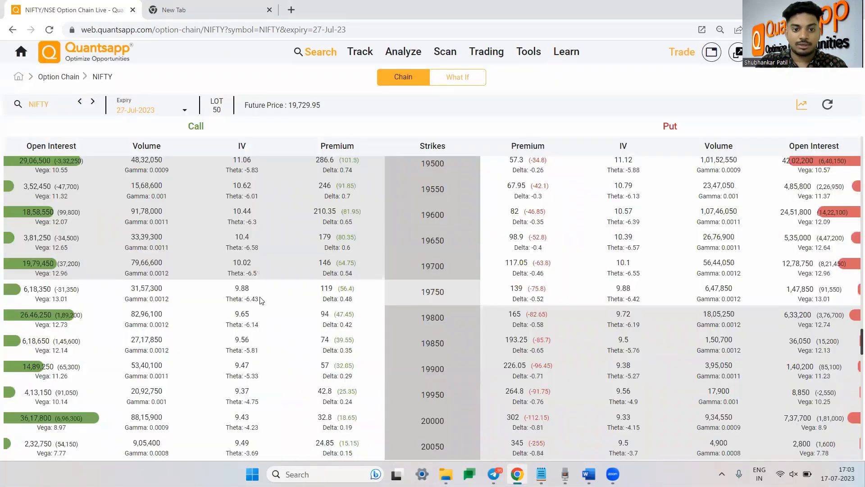
{"action": "triple_click", "coordinate": [251, 297]}
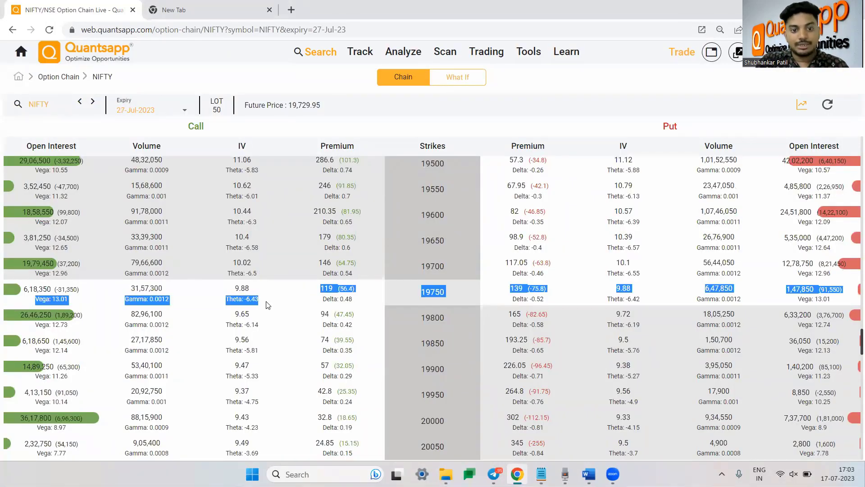
{"action": "left_click", "coordinate": [267, 305]}
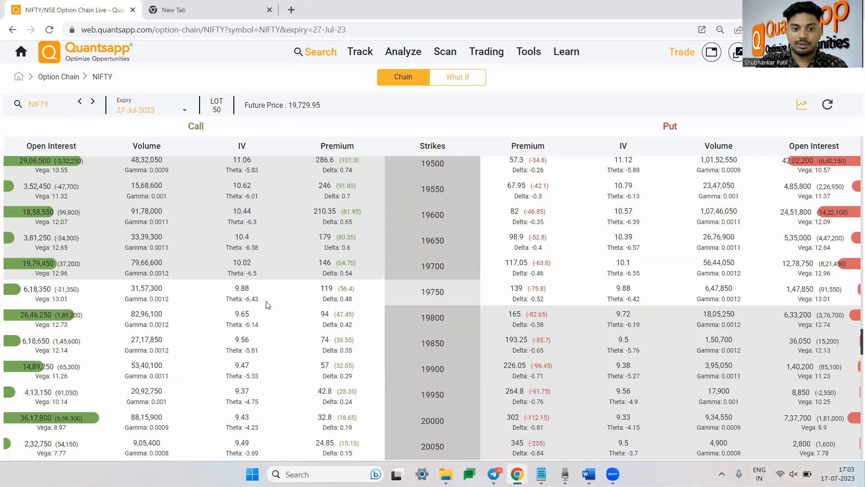
{"action": "left_click", "coordinate": [169, 111]}
{"action": "left_click", "coordinate": [167, 108]}
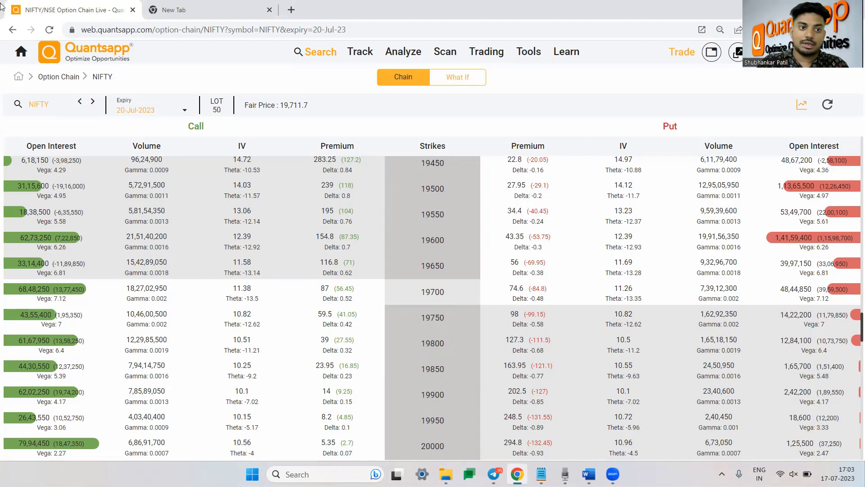
Open Option Architect via an 'arch' search and add a custom buy of 50 NIFTY 19700 CE
{"action": "left_click", "coordinate": [18, 76]}
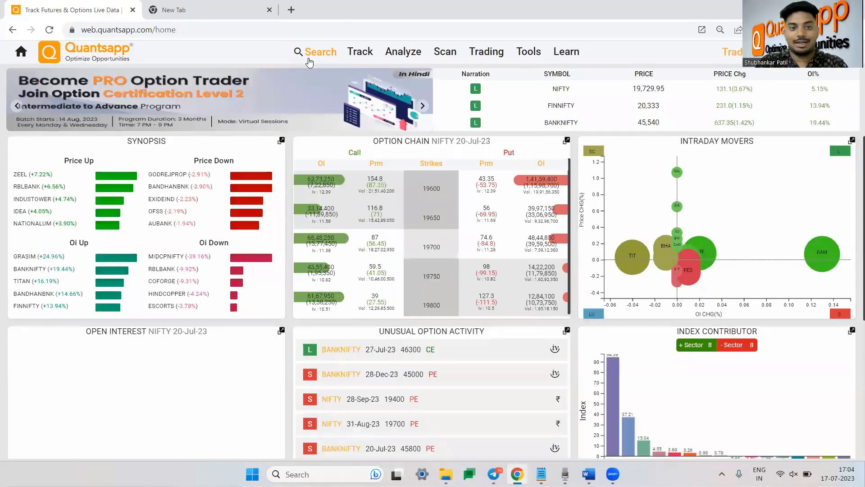
{"action": "left_click", "coordinate": [309, 57]}
{"action": "type", "text": "arch"}
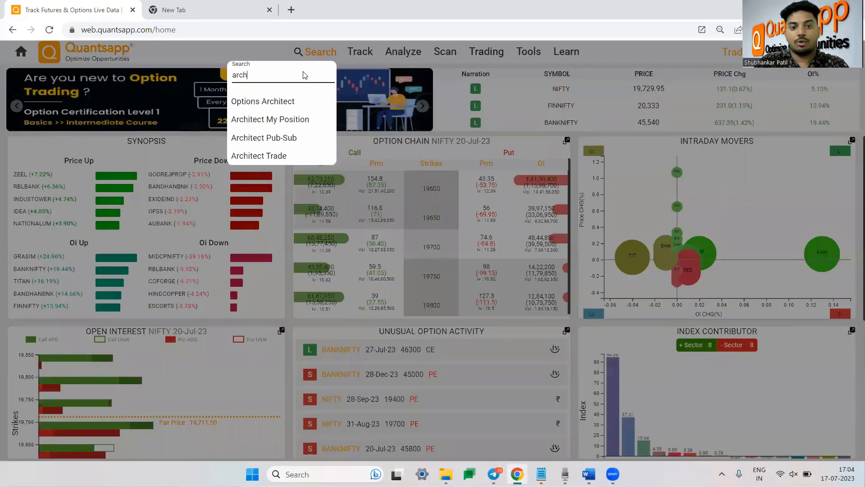
{"action": "key", "text": "Return"}
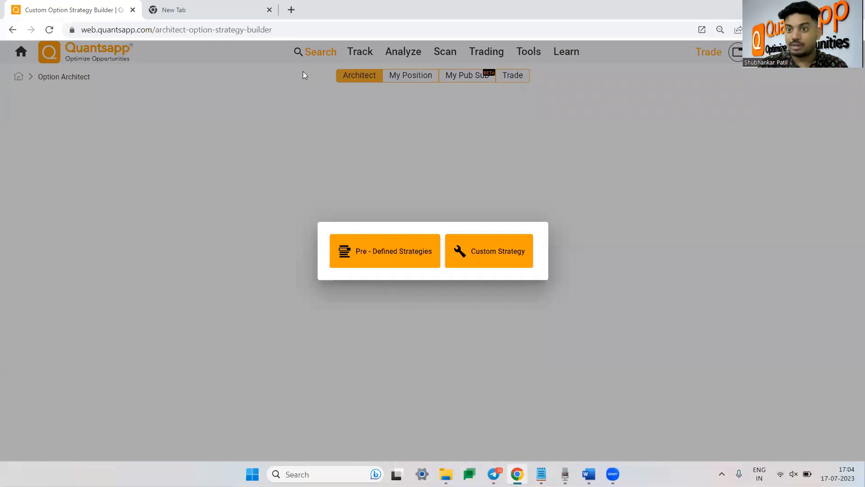
{"action": "left_click", "coordinate": [504, 258]}
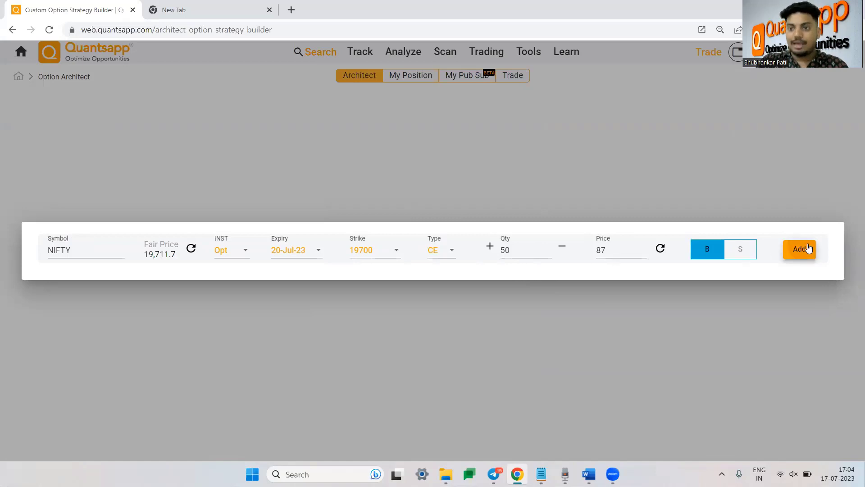
{"action": "left_click", "coordinate": [807, 248]}
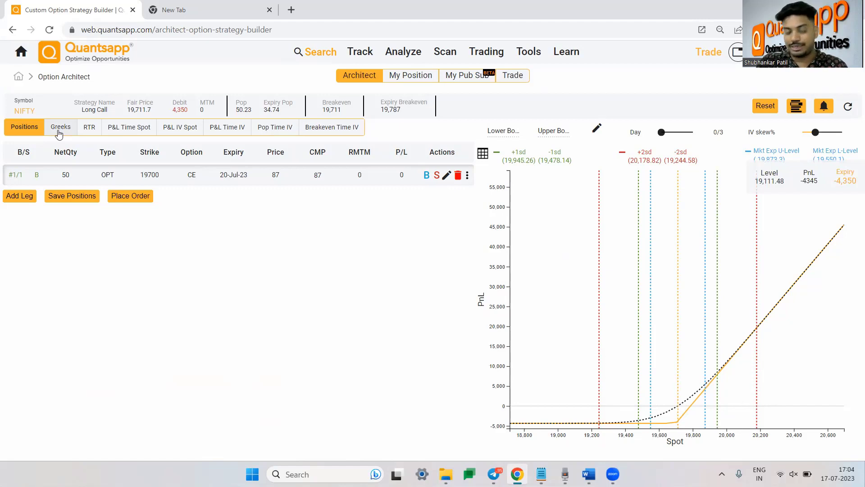
{"action": "left_click", "coordinate": [59, 131]}
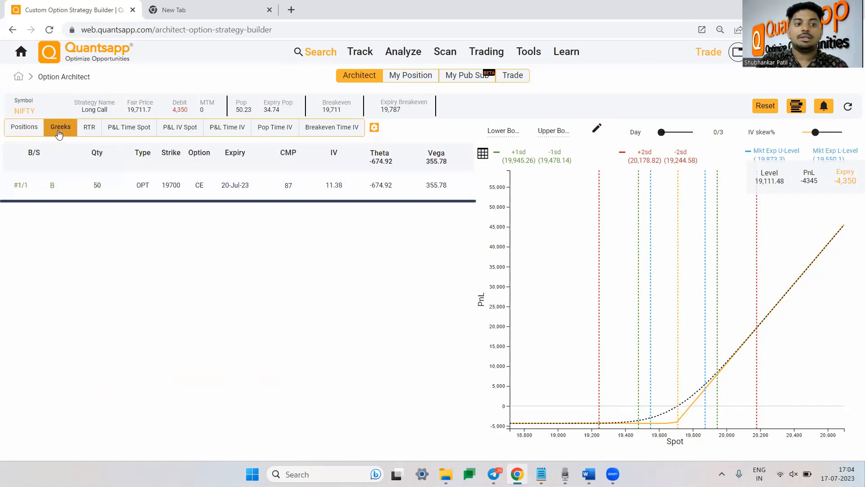
{"action": "left_click", "coordinate": [31, 134]}
{"action": "left_click", "coordinate": [59, 129]}
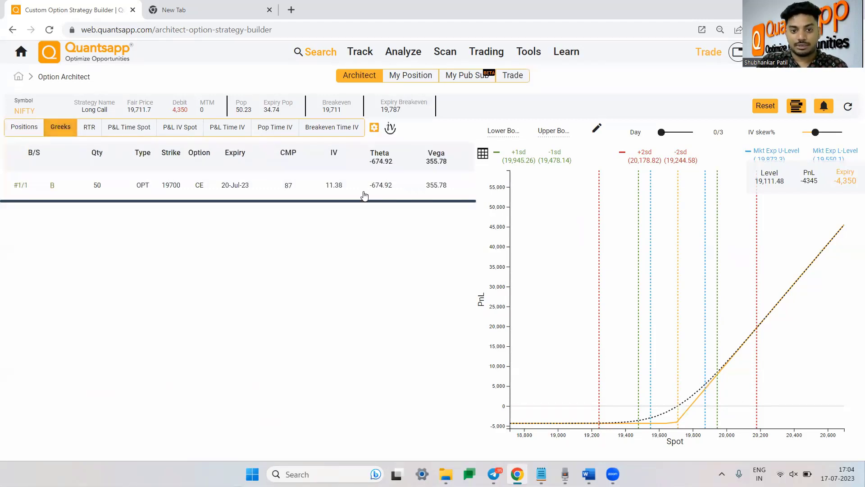
{"action": "left_click_drag", "start_coordinate": [395, 165], "coordinate": [356, 169]}
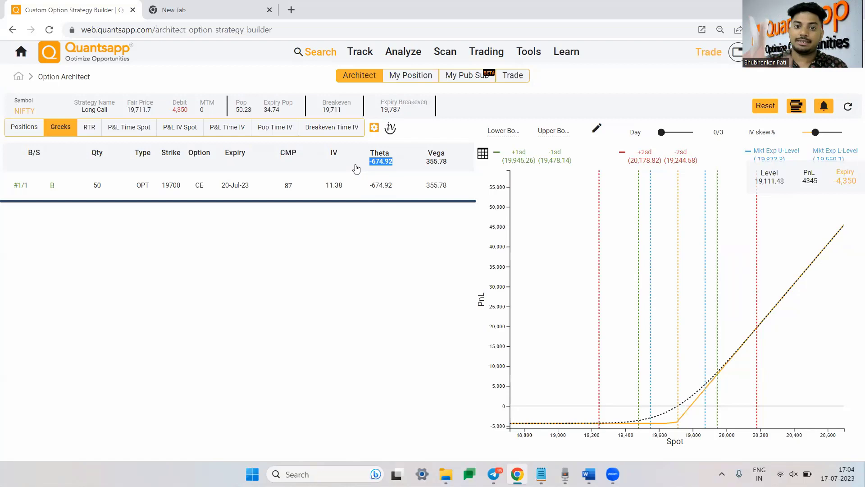
Back on the positions table, move the Day slider from 0/3 to 2/3
{"action": "left_click", "coordinate": [24, 134]}
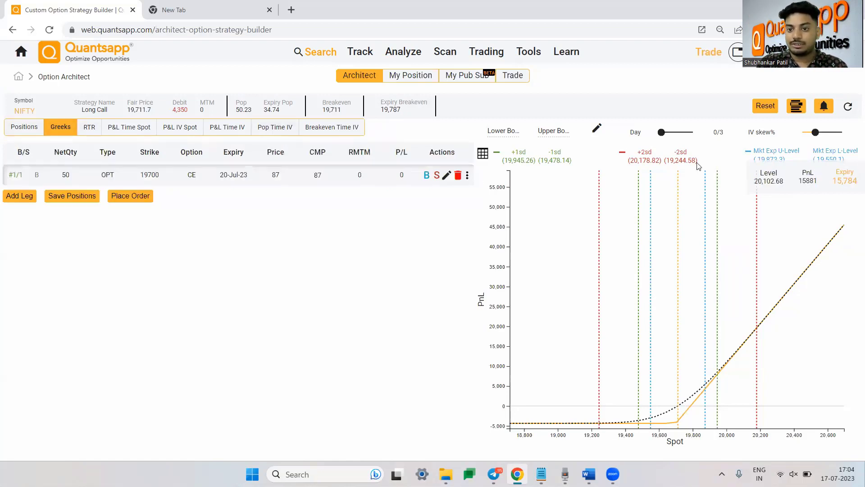
{"action": "left_click_drag", "start_coordinate": [664, 132], "coordinate": [682, 132]}
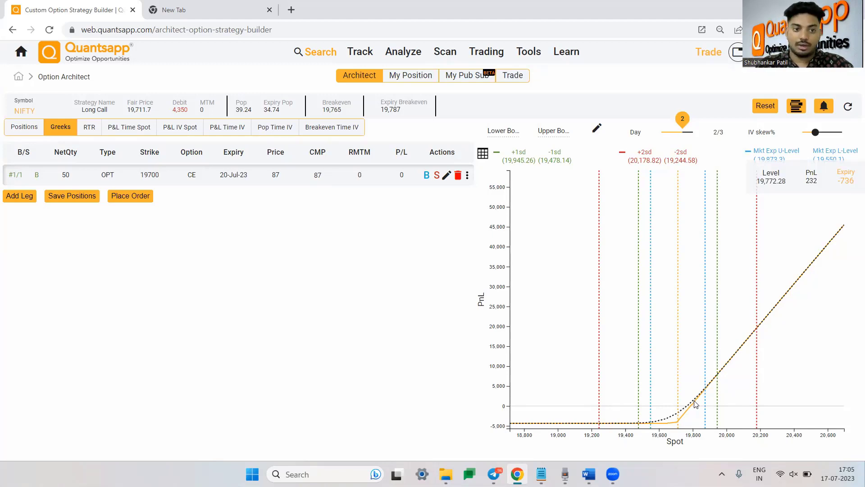
Add a leg selling 50 NIFTY 19900 CE at 14, forming a Bull Call Spread
{"action": "left_click", "coordinate": [7, 198]}
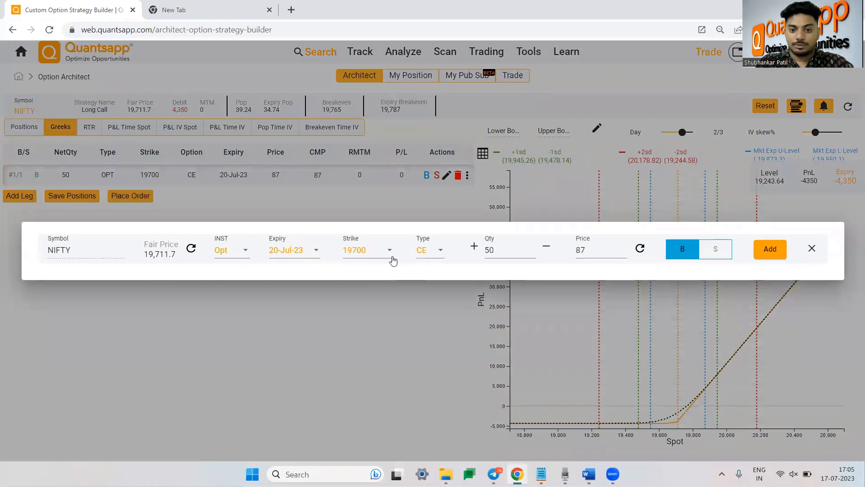
{"action": "left_click", "coordinate": [380, 253]}
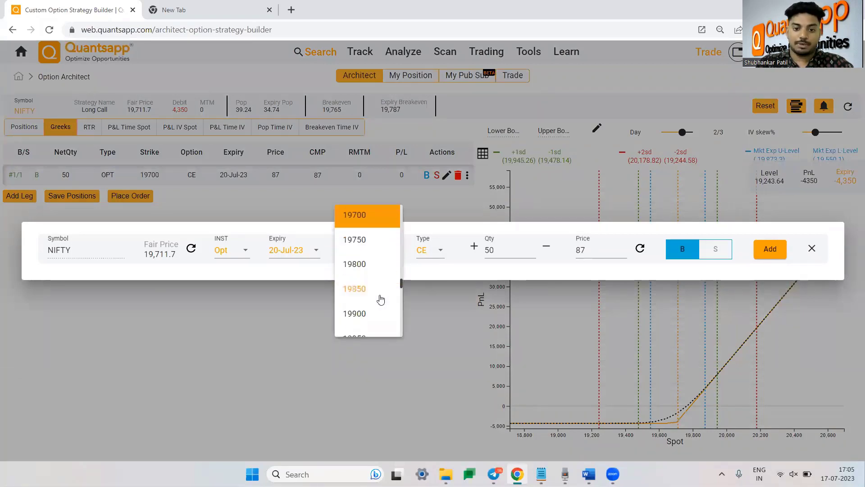
{"action": "left_click", "coordinate": [377, 313]}
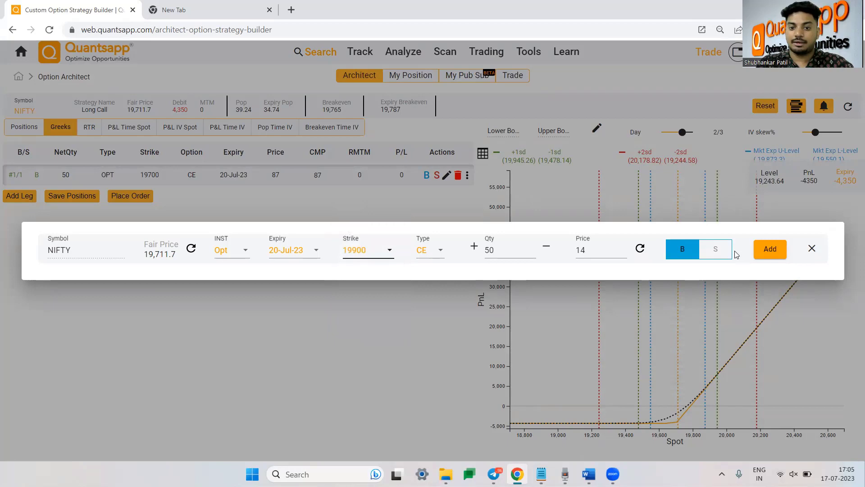
{"action": "left_click", "coordinate": [717, 251]}
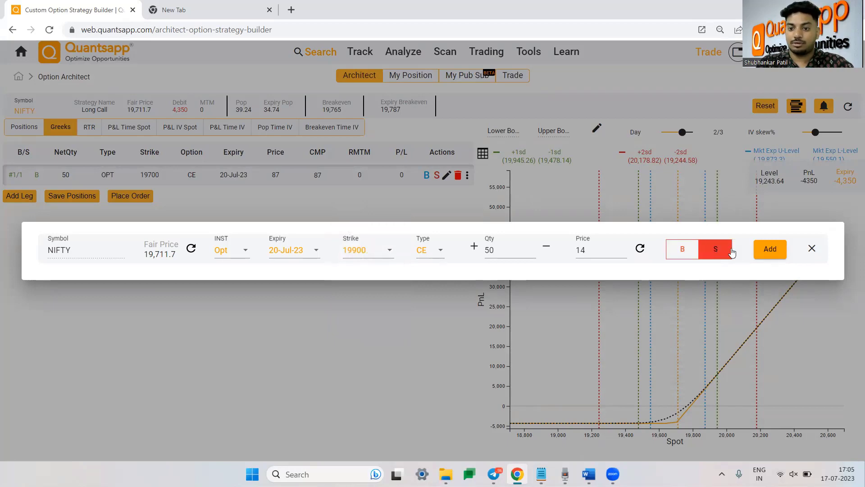
{"action": "left_click", "coordinate": [782, 253]}
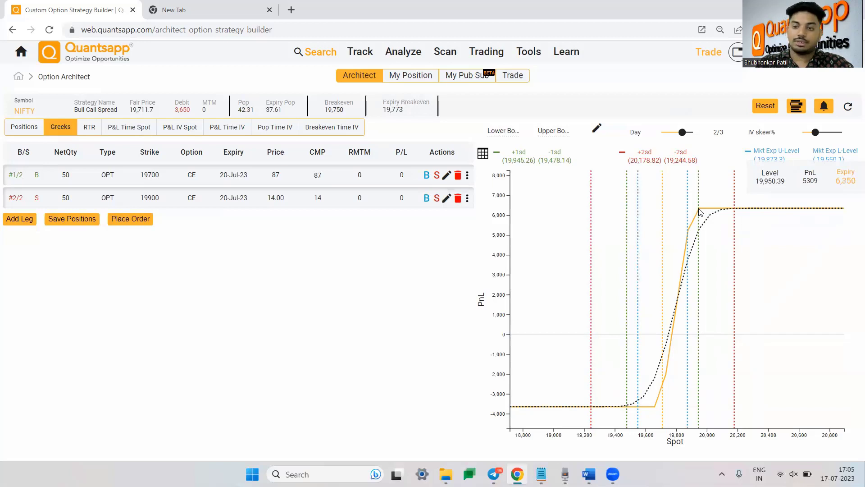
Sell 50 more 19900 CE for 100 total, then show Greeks with net Theta 27.32
{"action": "left_click", "coordinate": [436, 200]}
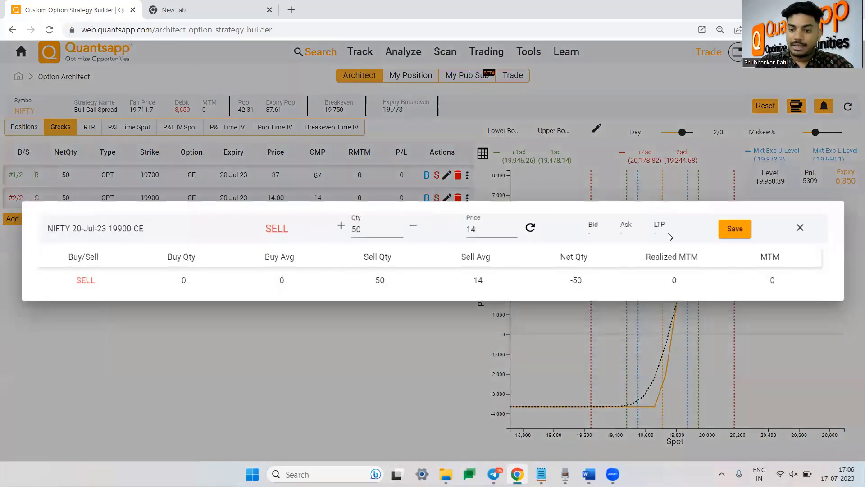
{"action": "left_click", "coordinate": [745, 231]}
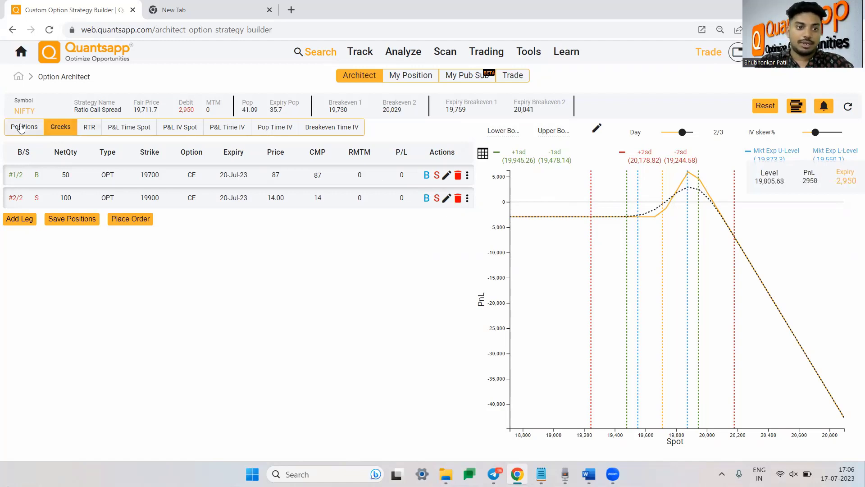
{"action": "left_click", "coordinate": [43, 130]}
{"action": "left_click", "coordinate": [51, 129]}
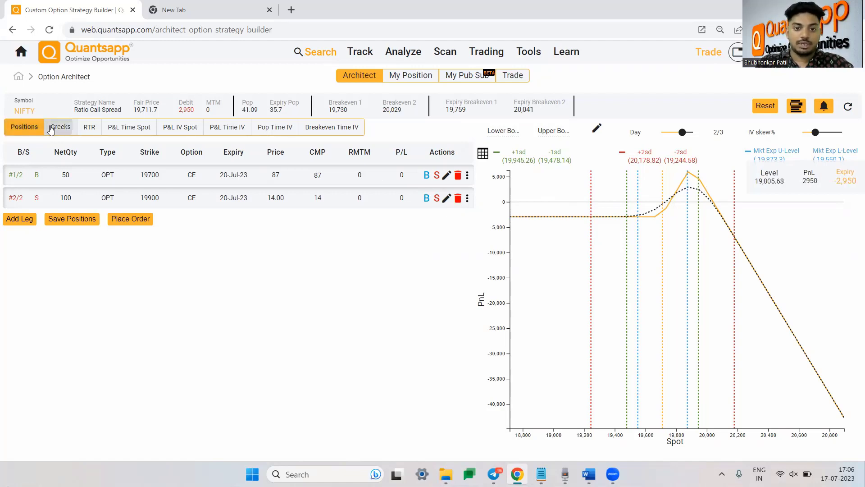
{"action": "left_click_drag", "start_coordinate": [400, 166], "coordinate": [372, 163]}
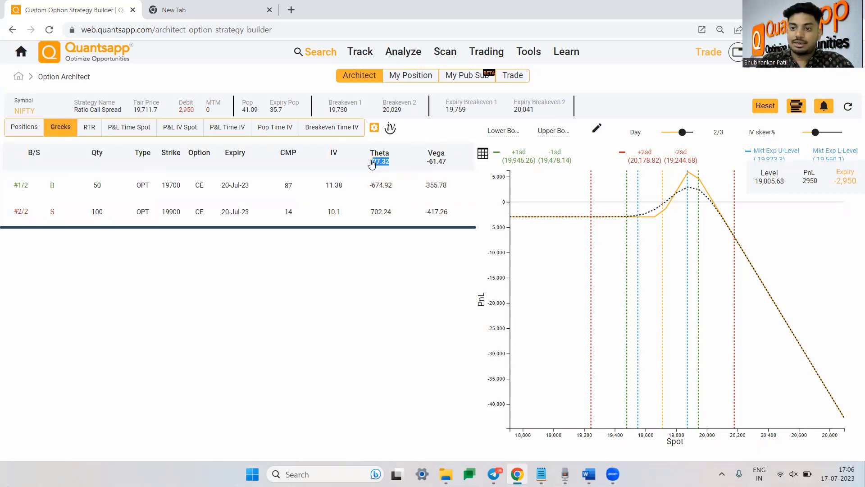
Clear the Theta selection and switch back to the positions view
{"action": "left_click", "coordinate": [373, 266]}
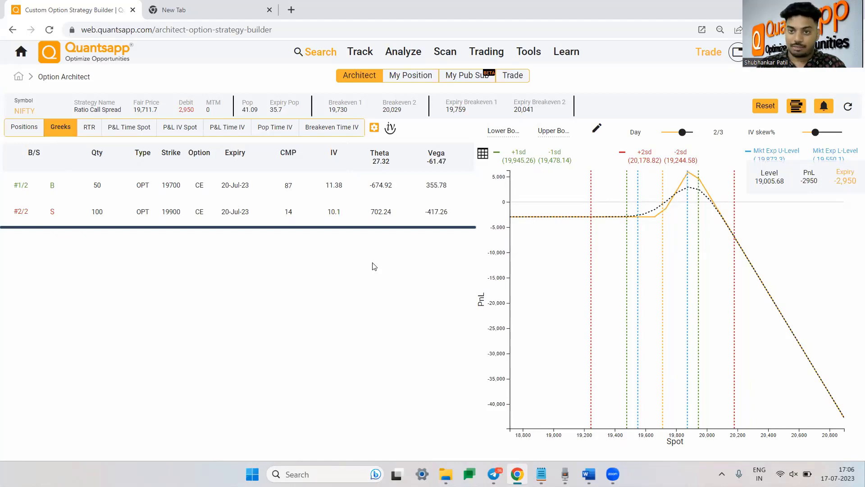
{"action": "left_click", "coordinate": [22, 134]}
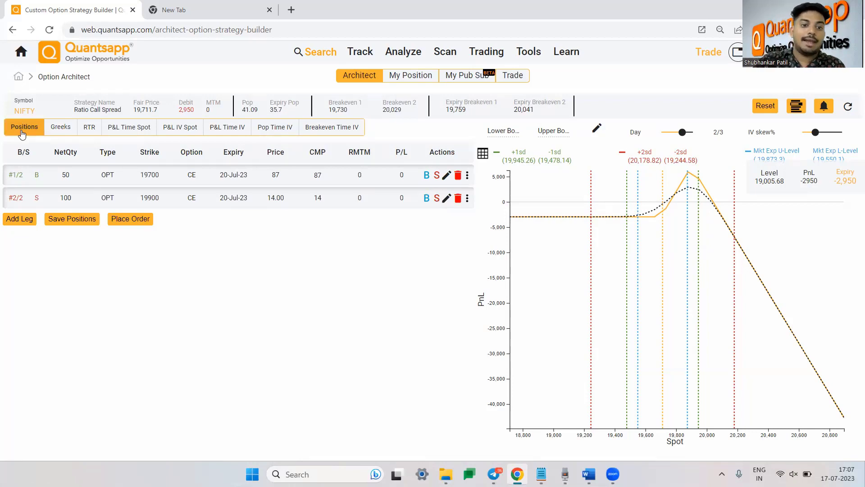
Point out the 19900 CE sell leg's quantity of 100, then set up a new 20100 CE leg
{"action": "left_click_drag", "start_coordinate": [199, 199], "coordinate": [142, 198]}
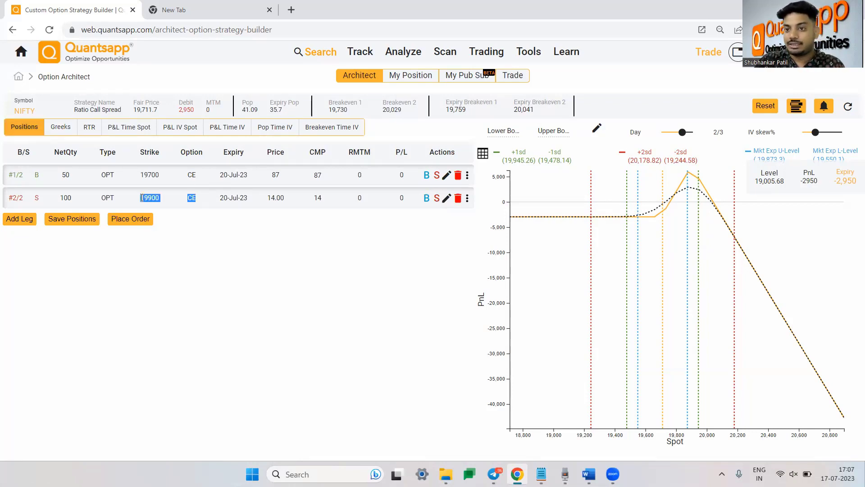
{"action": "left_click_drag", "start_coordinate": [59, 180], "coordinate": [53, 207]}
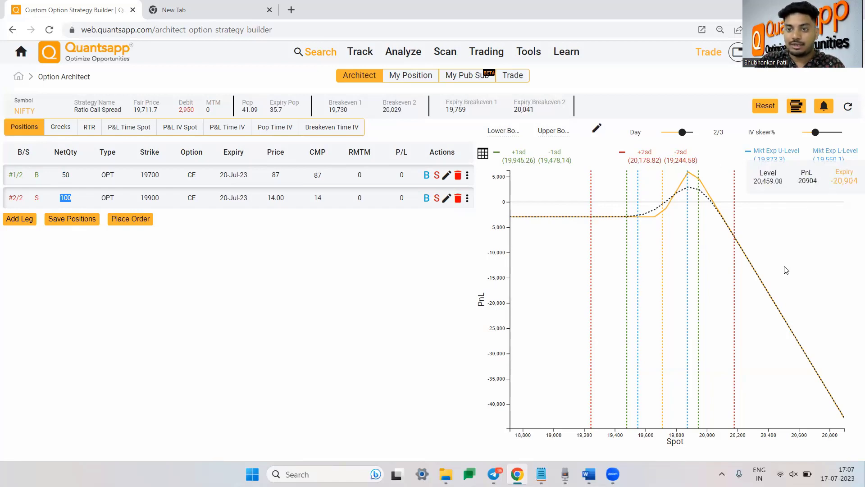
{"action": "left_click", "coordinate": [25, 219]}
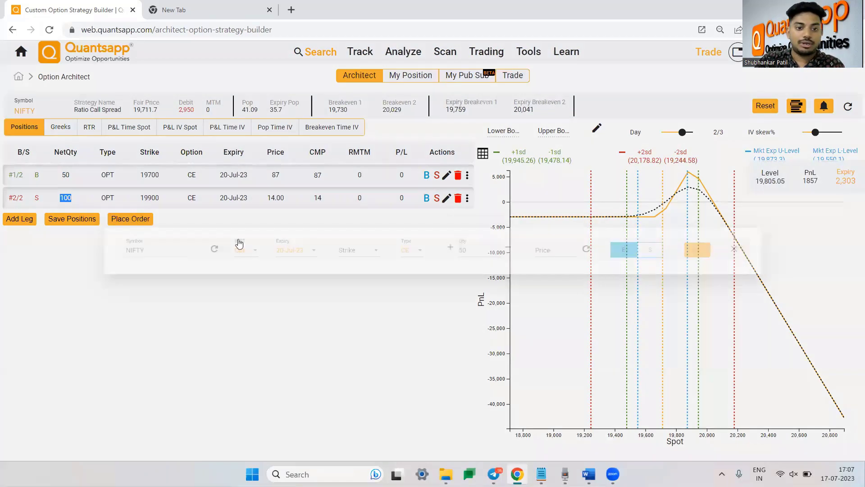
{"action": "left_click", "coordinate": [379, 256]}
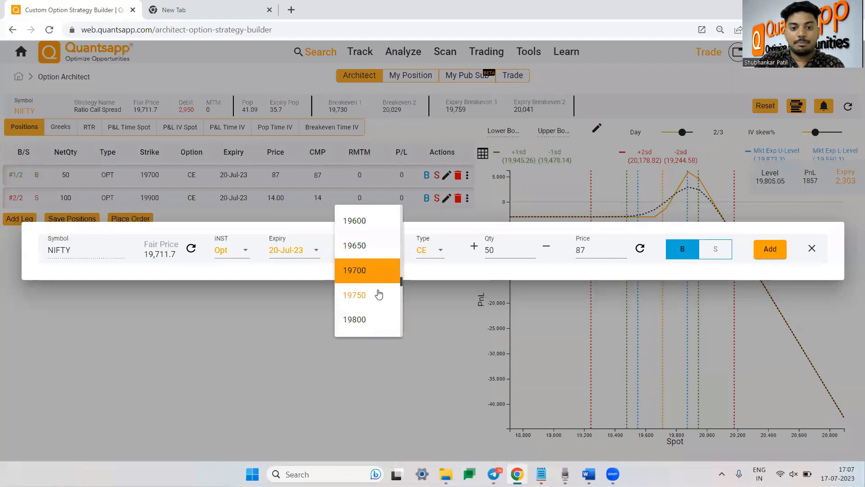
{"action": "scroll", "coordinate": [378, 294], "scroll_direction": "down", "scroll_amount": 3}
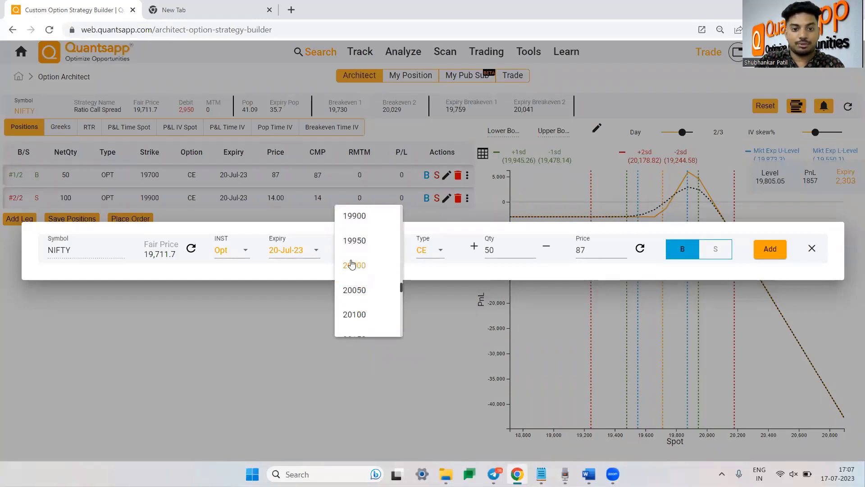
{"action": "left_click", "coordinate": [363, 313]}
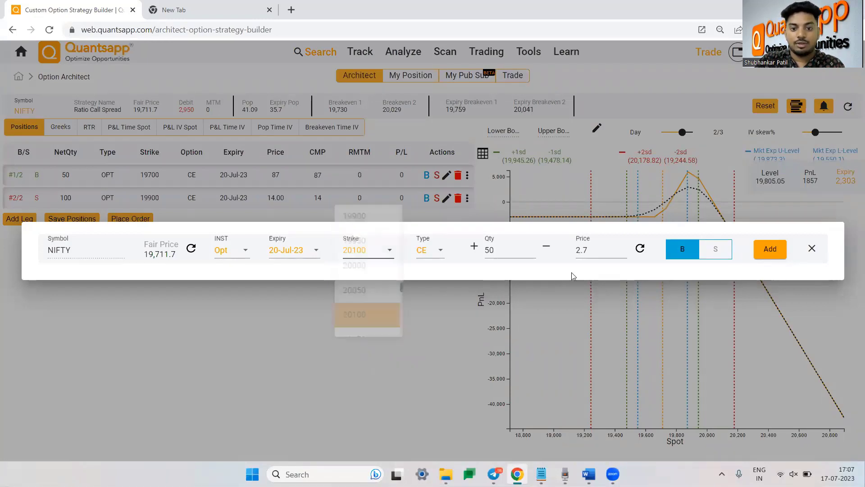
Add the 20100 CE buy leg and highlight both expiry breakeven values
{"action": "left_click", "coordinate": [777, 255]}
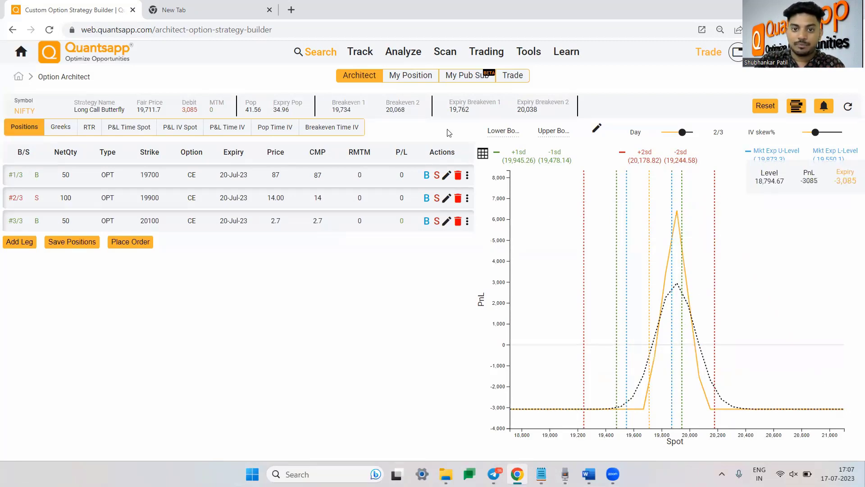
{"action": "left_click_drag", "start_coordinate": [449, 100], "coordinate": [477, 120]}
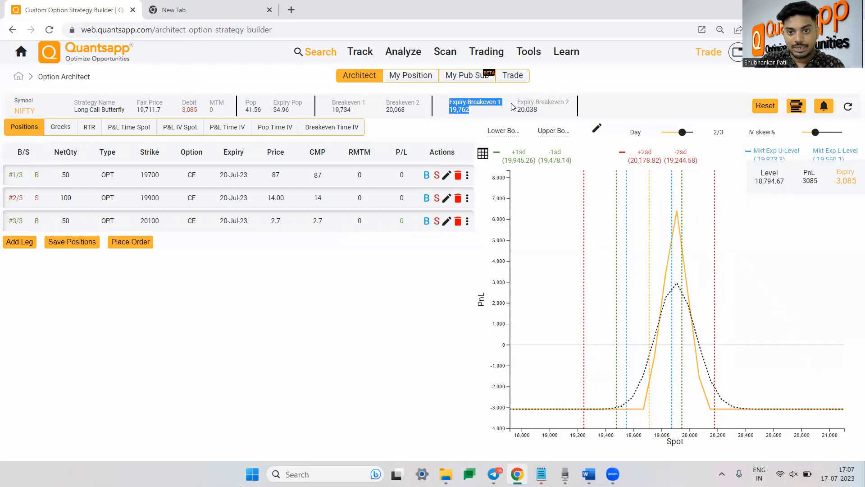
{"action": "left_click_drag", "start_coordinate": [518, 100], "coordinate": [551, 118]}
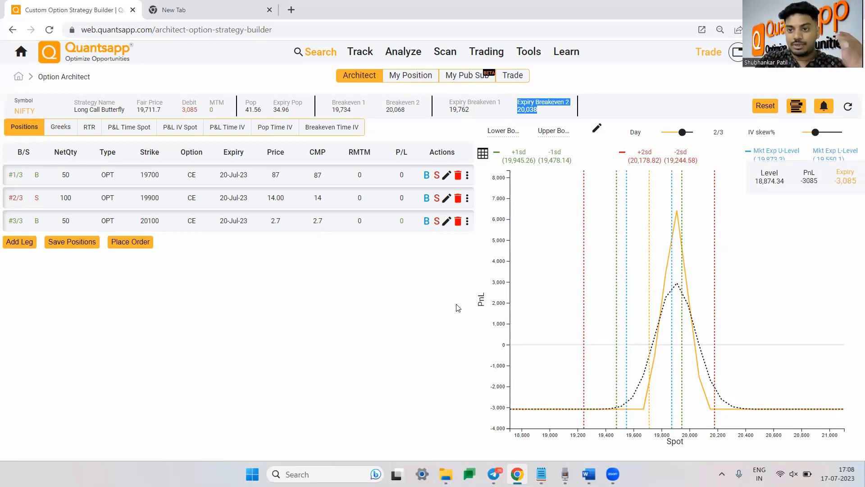
Delete the 20100 CE leg, then open and dismiss a new leg form
{"action": "left_click", "coordinate": [467, 221]}
{"action": "left_click", "coordinate": [456, 246]}
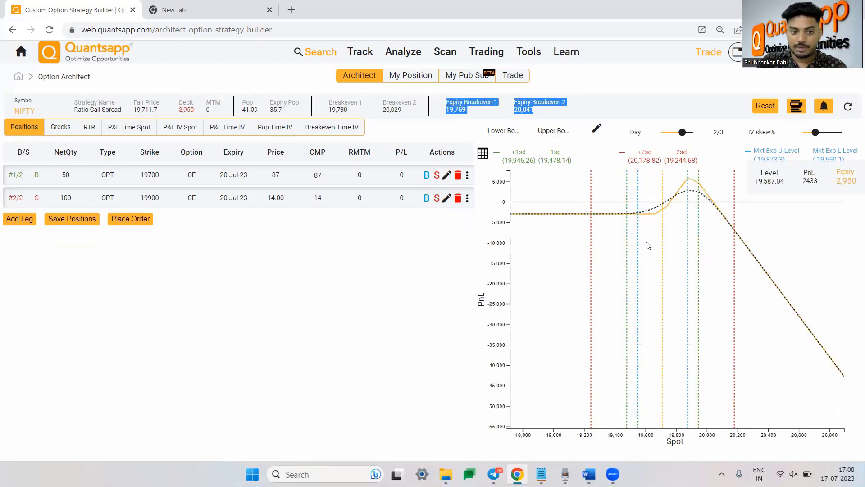
{"action": "left_click", "coordinate": [19, 219]}
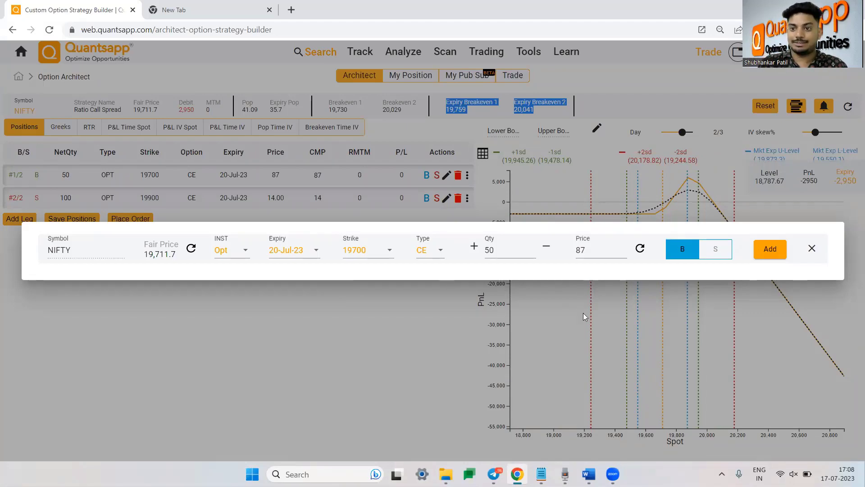
{"action": "left_click", "coordinate": [812, 248]}
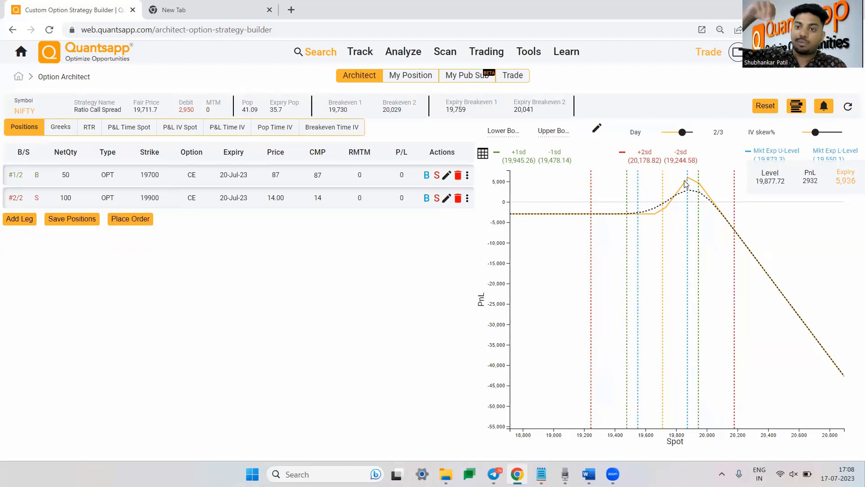
Delete the 19900 CE sell leg, then add a sell of 100 NIFTY 20000 CE at 5.35
{"action": "left_click", "coordinate": [457, 201]}
{"action": "left_click", "coordinate": [32, 198]}
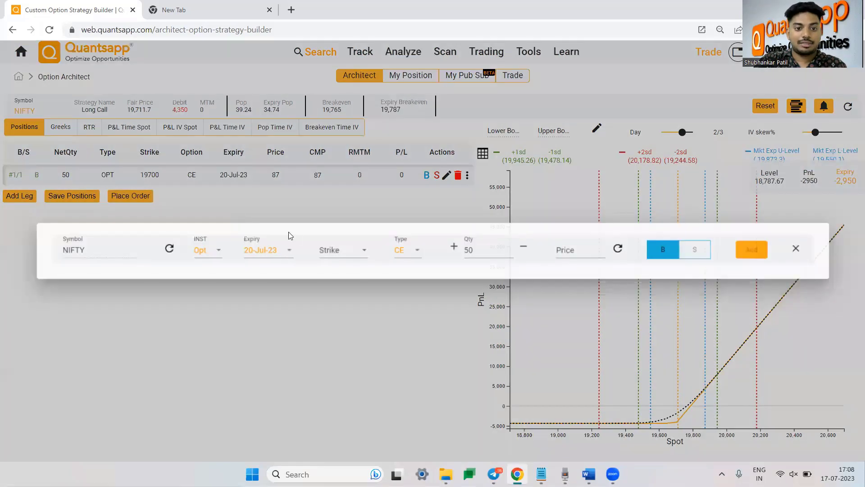
{"action": "left_click", "coordinate": [368, 256]}
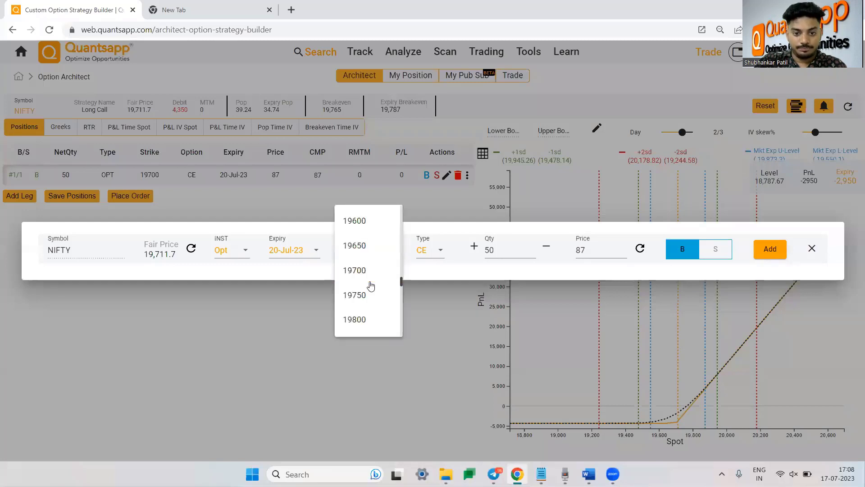
{"action": "scroll", "coordinate": [370, 284], "scroll_direction": "down", "scroll_amount": 3}
{"action": "scroll", "coordinate": [371, 285], "scroll_direction": "down", "scroll_amount": 2}
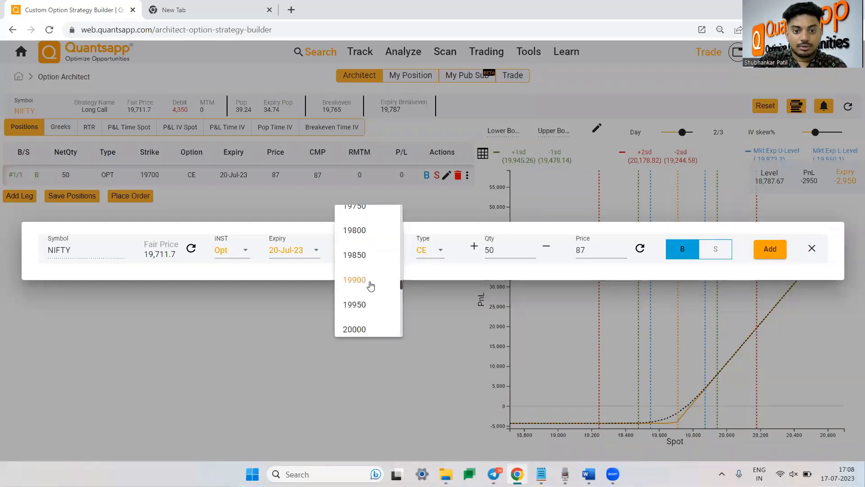
{"action": "left_click", "coordinate": [369, 286]}
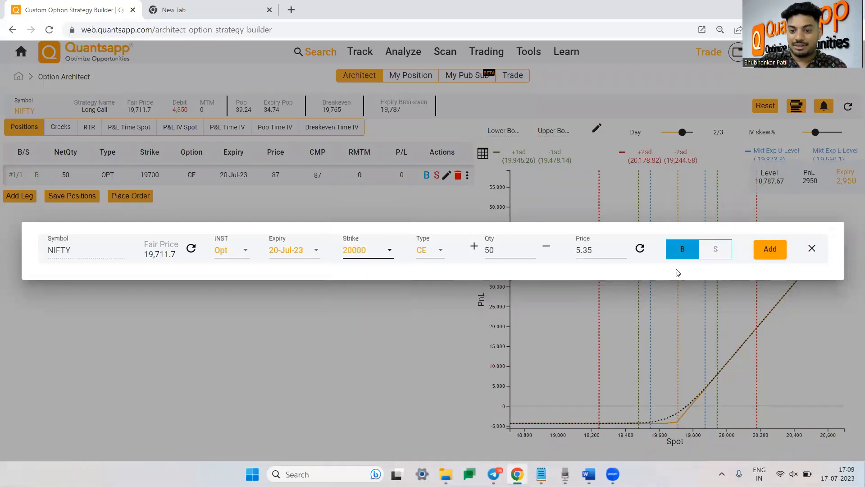
{"action": "left_click", "coordinate": [713, 259]}
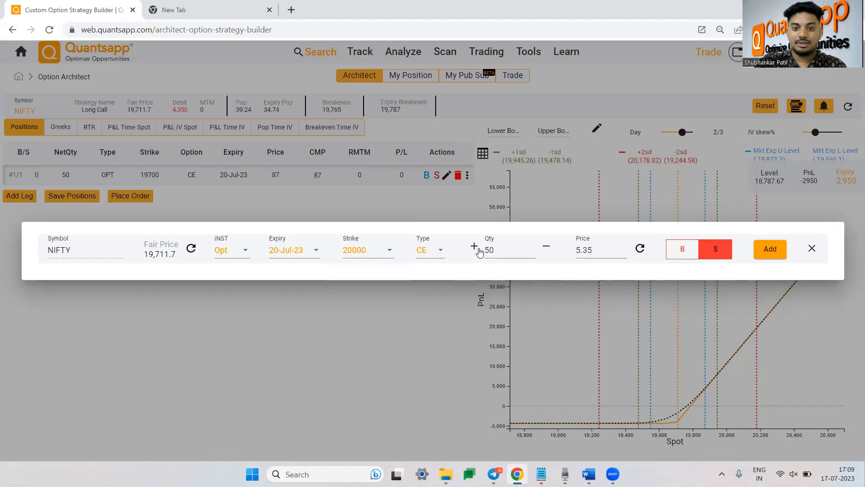
{"action": "left_click", "coordinate": [474, 246]}
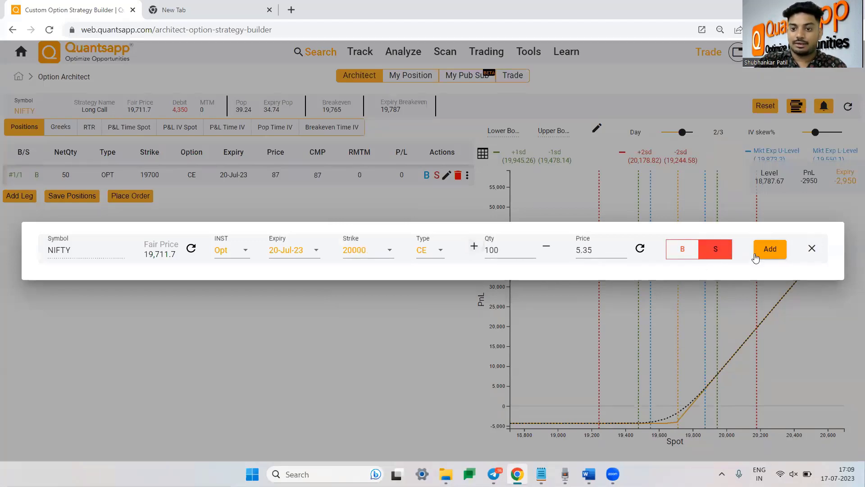
{"action": "left_click", "coordinate": [755, 255]}
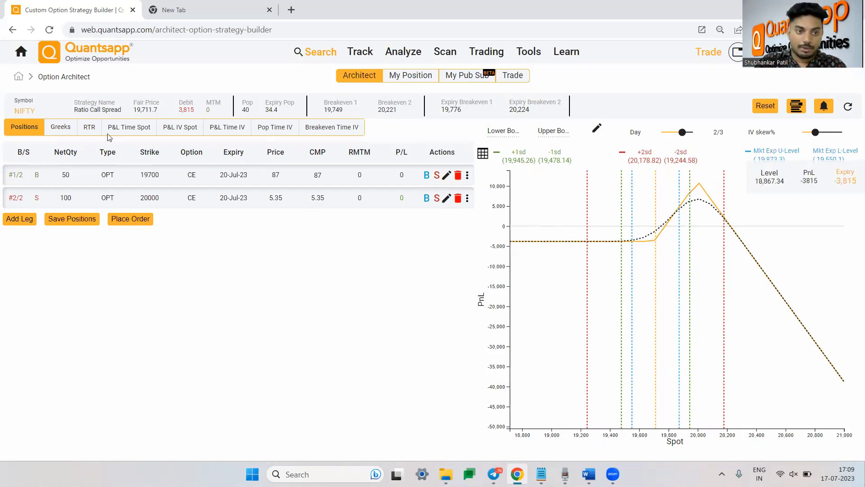
{"action": "left_click", "coordinate": [59, 129]}
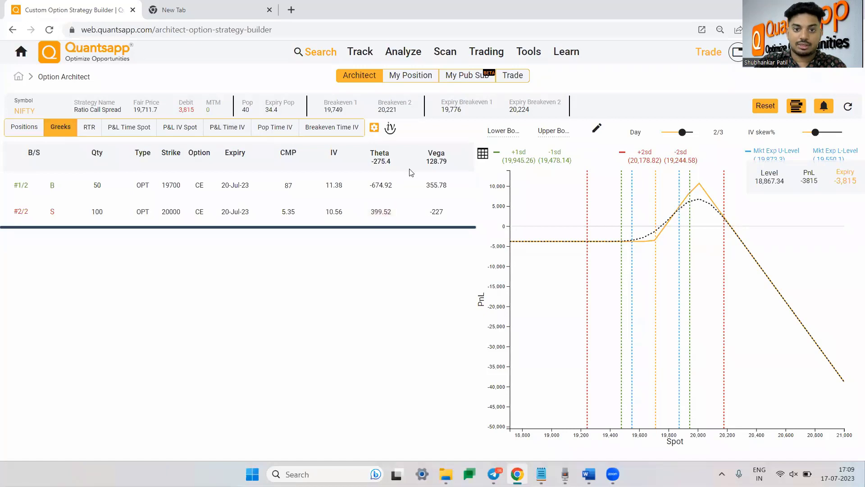
{"action": "left_click_drag", "start_coordinate": [408, 171], "coordinate": [371, 172]}
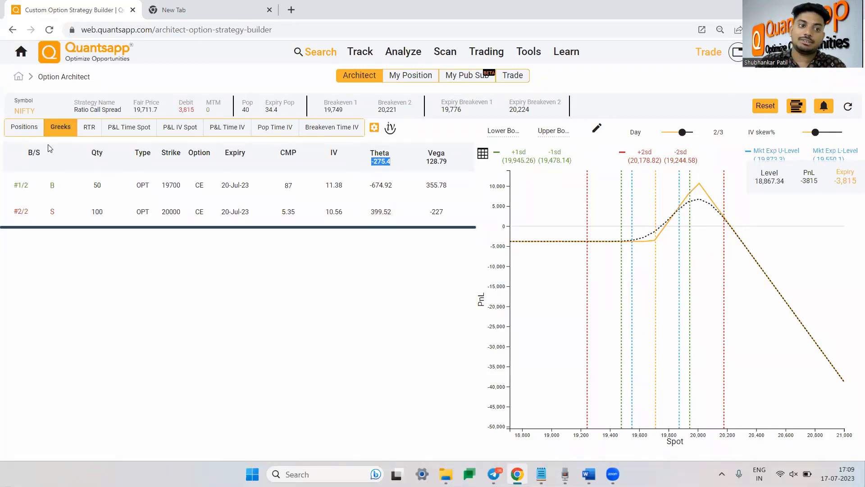
{"action": "left_click", "coordinate": [26, 133]}
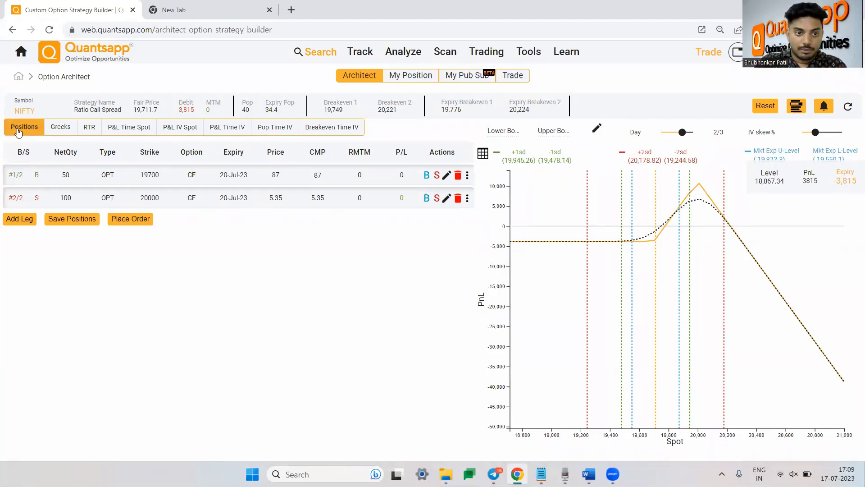
Add a third leg buying 50 NIFTY 20300 CE at 1.35
{"action": "left_click", "coordinate": [20, 223]}
{"action": "left_click", "coordinate": [372, 249]}
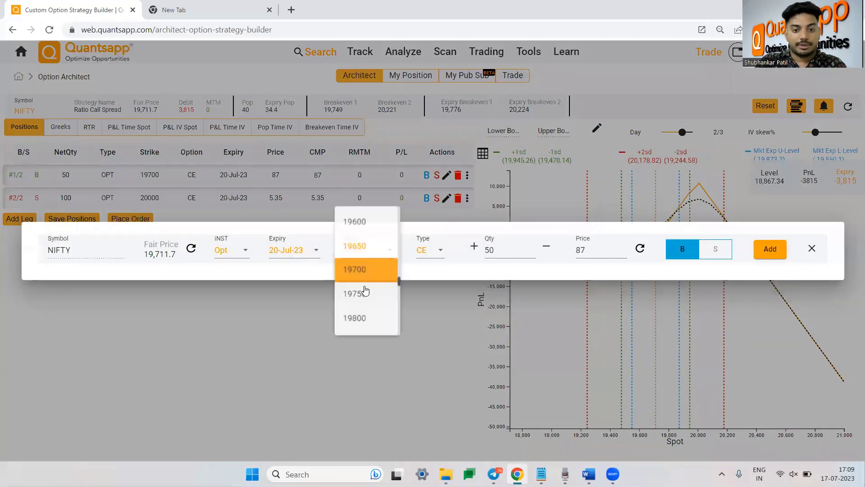
{"action": "scroll", "coordinate": [366, 289], "scroll_direction": "down", "scroll_amount": 5}
{"action": "scroll", "coordinate": [365, 290], "scroll_direction": "down", "scroll_amount": 3}
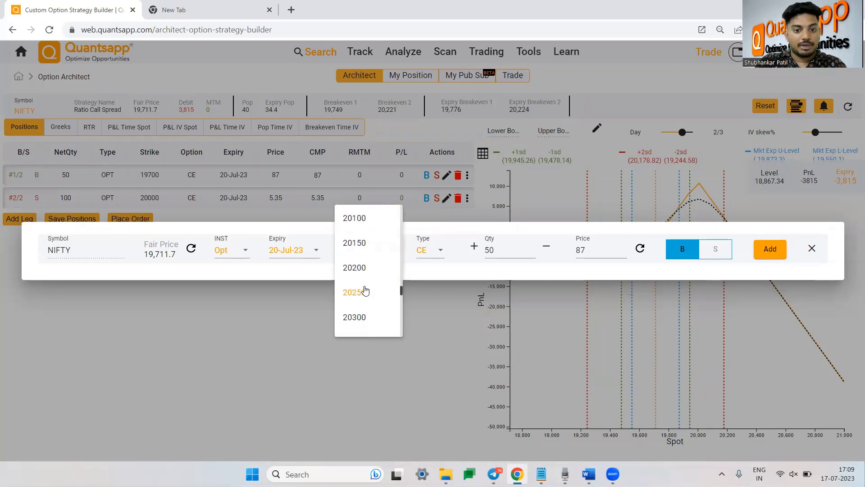
{"action": "left_click", "coordinate": [362, 318]}
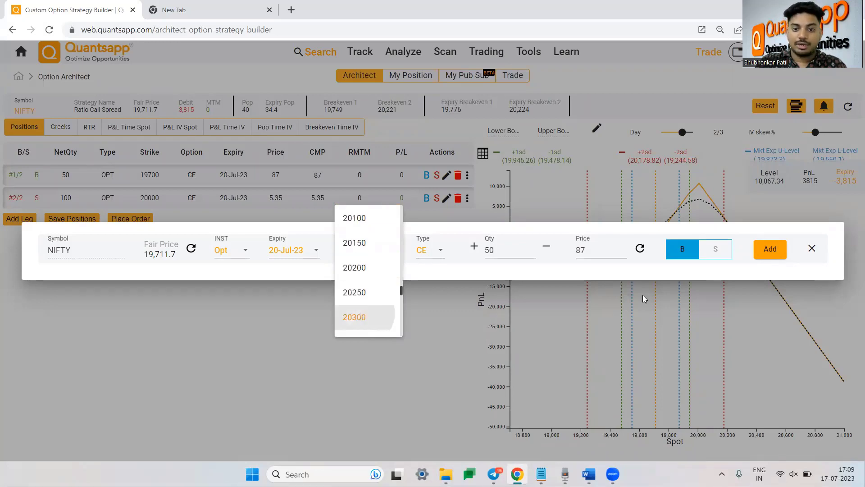
{"action": "left_click", "coordinate": [770, 249]}
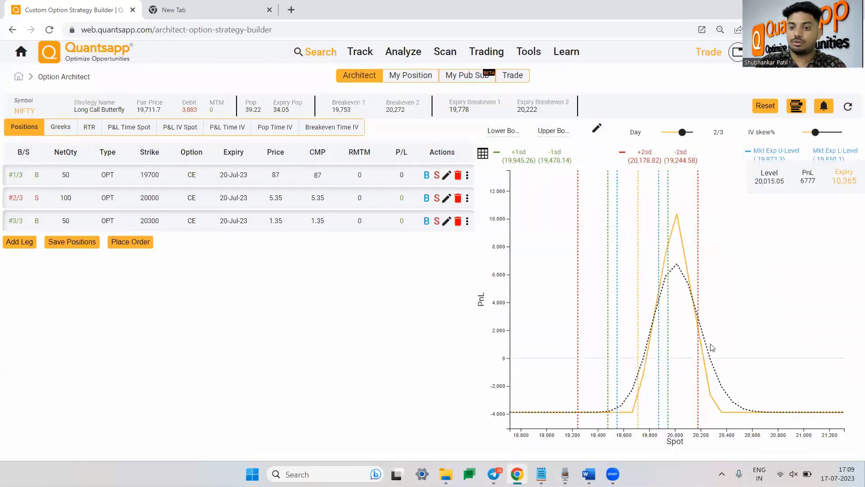